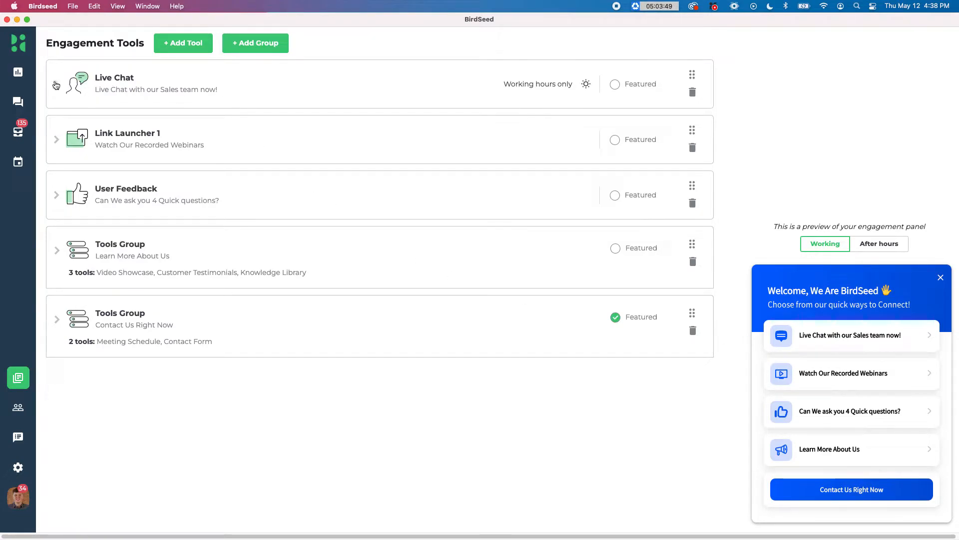
Open the Live Chat tool's settings and review the source options for replacing its introduction media, leaving the media as it is.
left_click(56, 85)
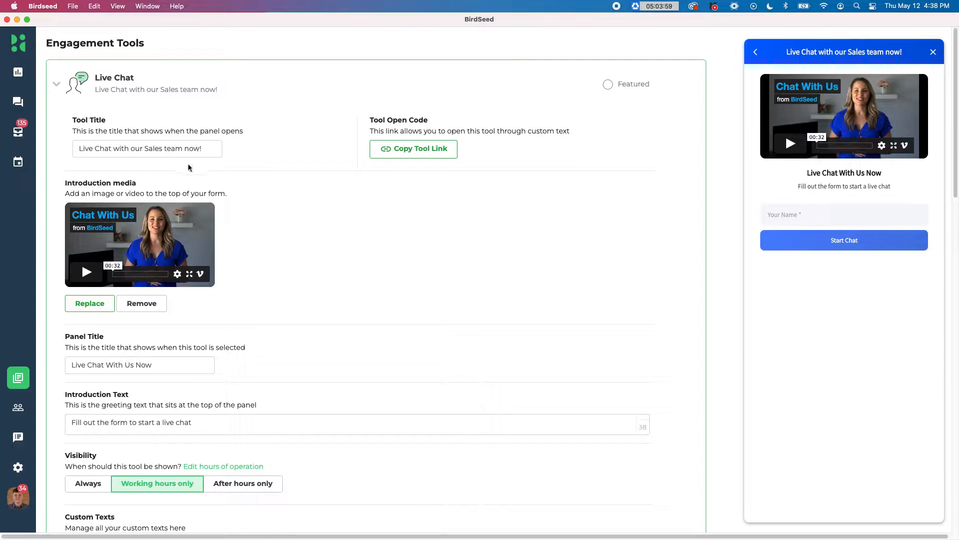
scroll(182, 175, "down", 2)
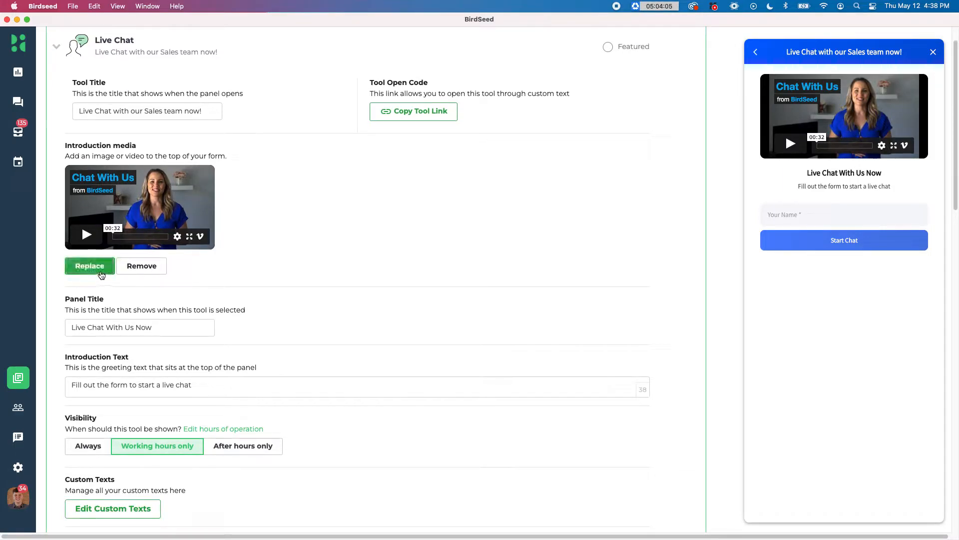
left_click(100, 271)
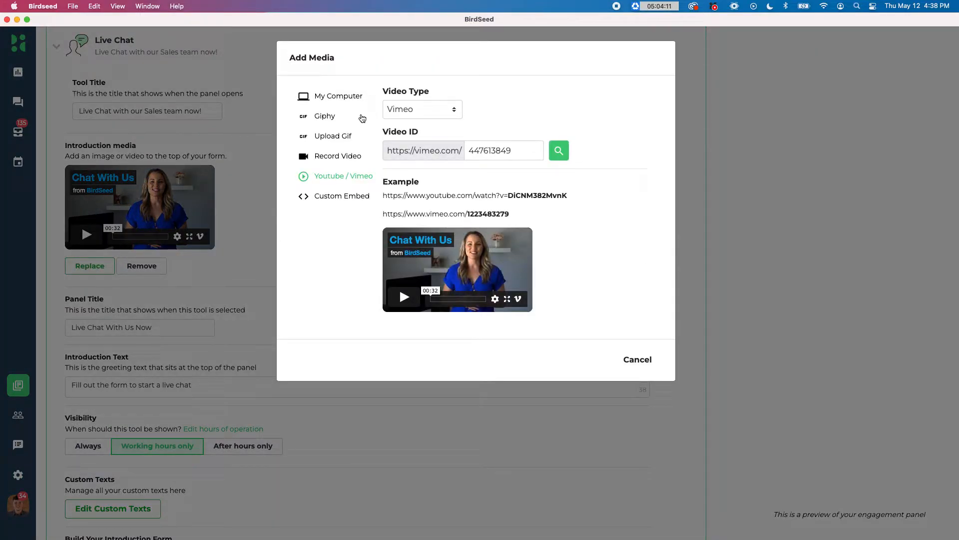
left_click(338, 196)
left_click(338, 178)
left_click(334, 157)
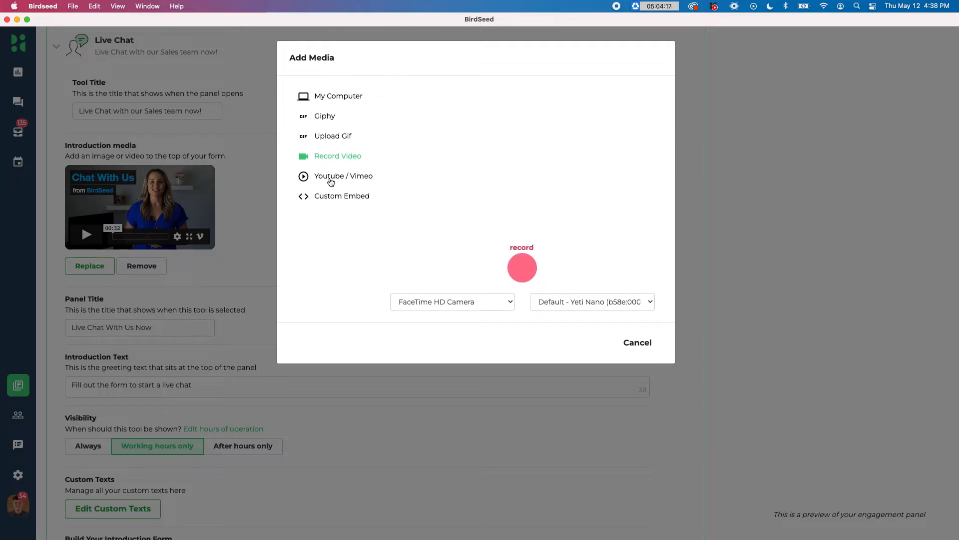
left_click(332, 182)
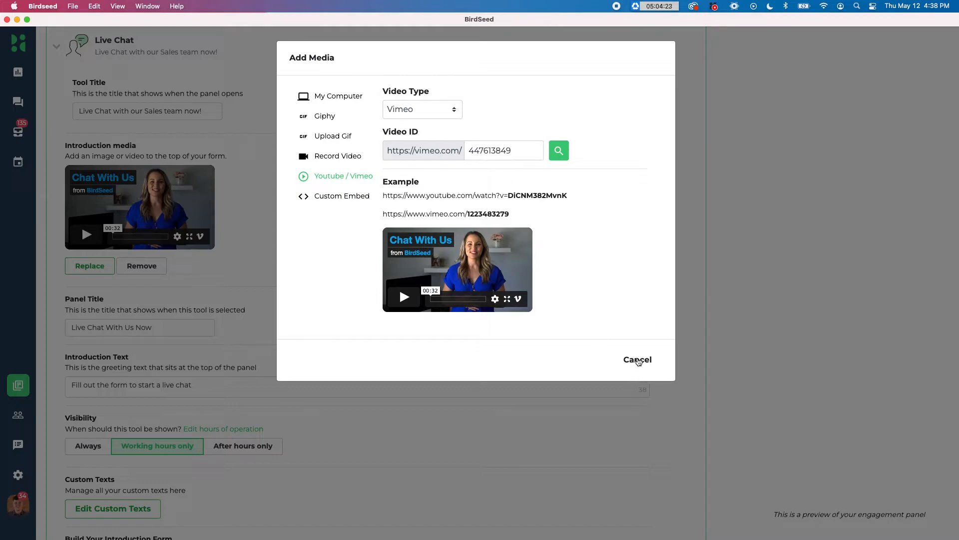
left_click(638, 361)
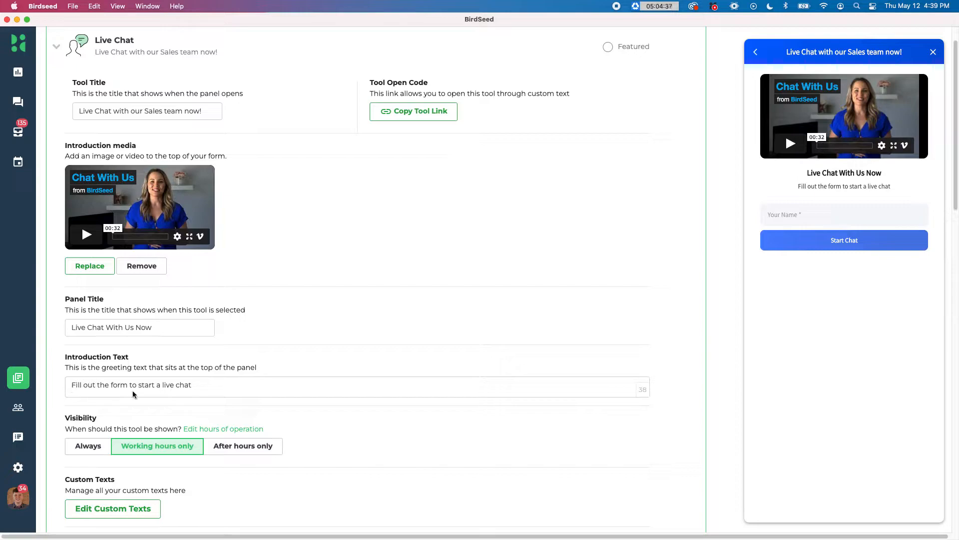
Review the Live Chat tool's custom texts, from live chat and feedback texts to button and success texts, and close them without saving.
left_click(816, 186)
scroll(522, 213, "down", 5)
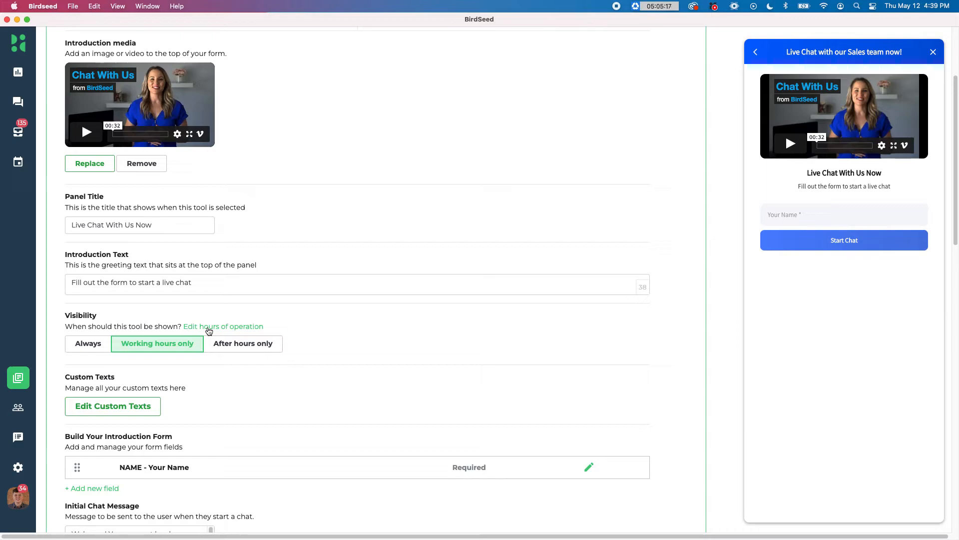
scroll(209, 331, "down", 3)
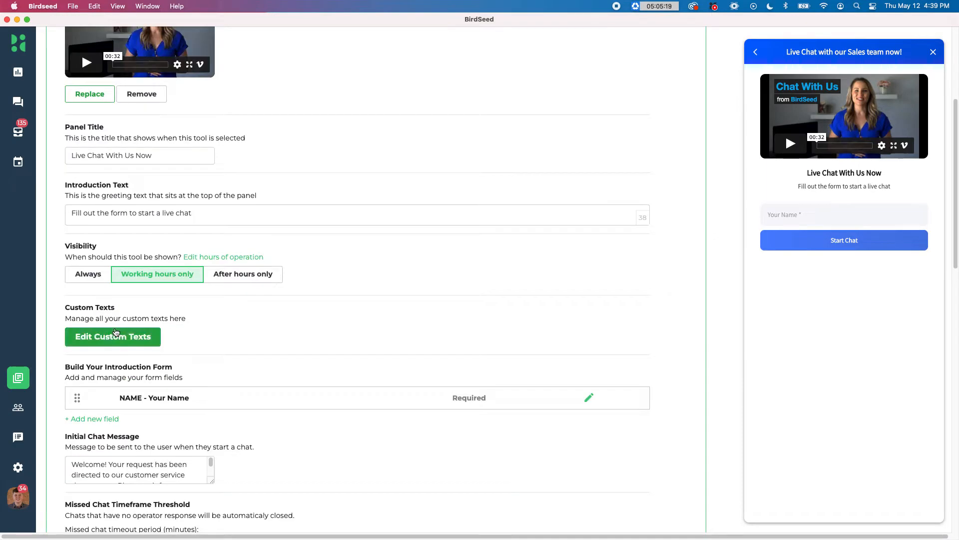
left_click(109, 332)
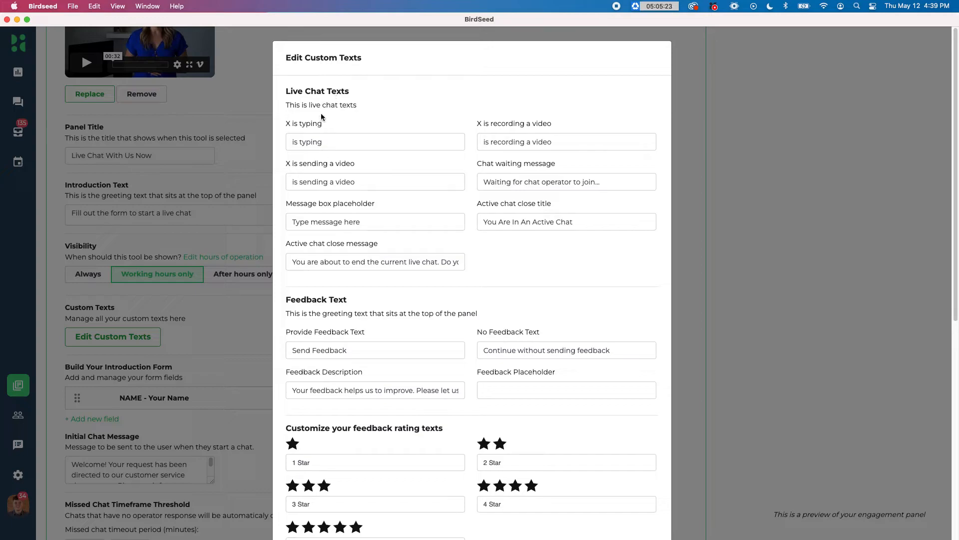
scroll(375, 324, "down", 5)
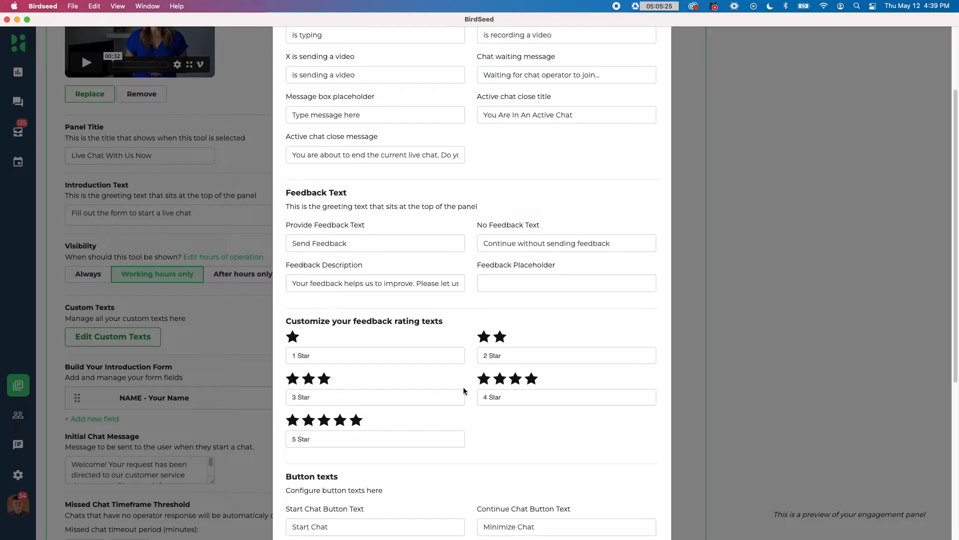
scroll(464, 382, "up", 3)
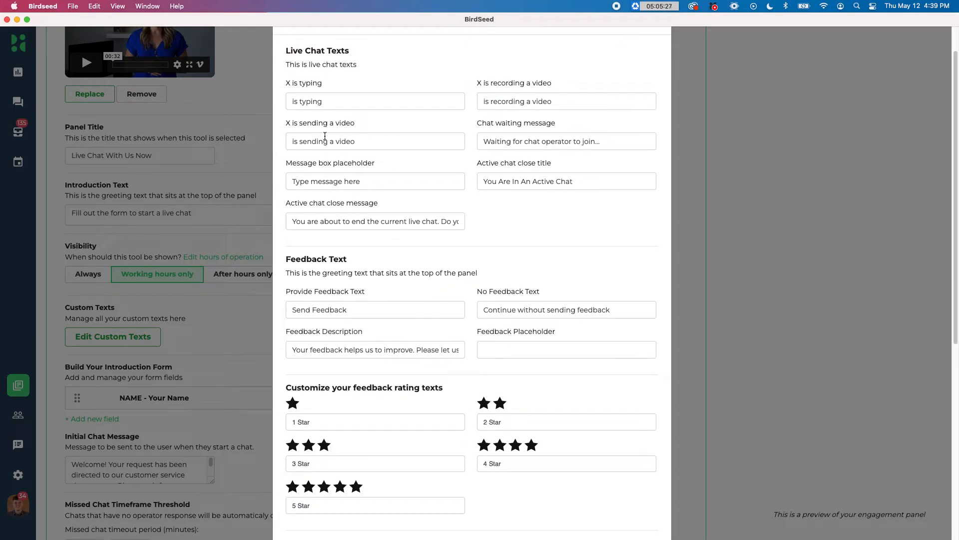
scroll(407, 295, "down", 10)
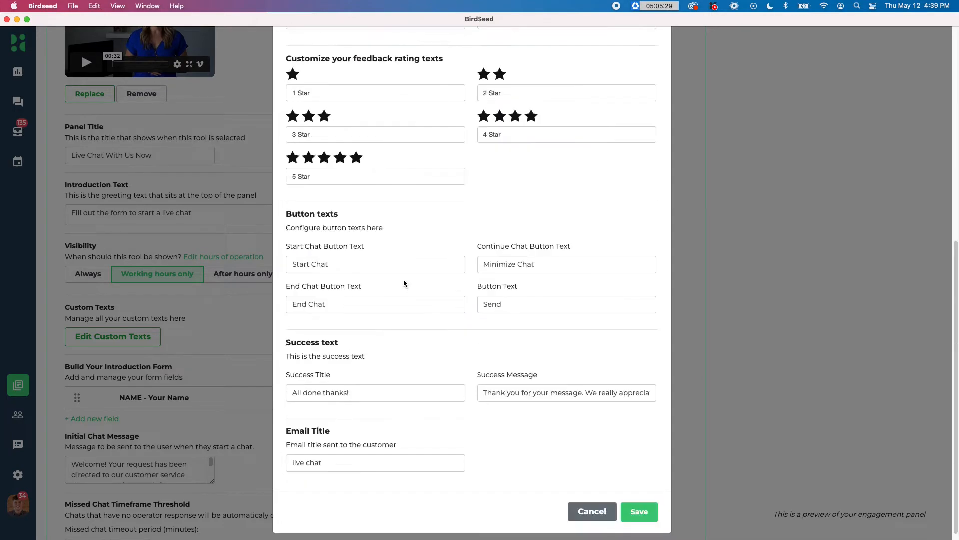
left_click(594, 512)
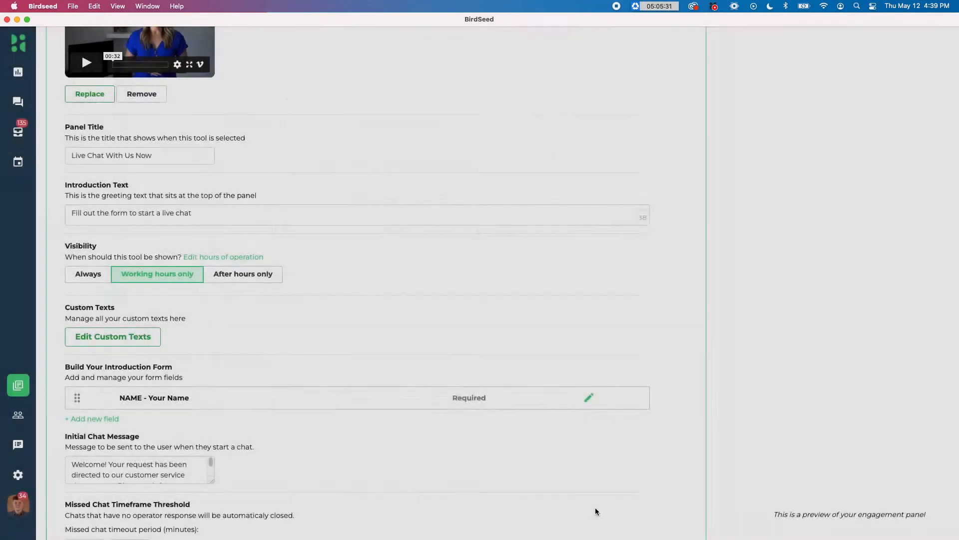
Add a new field to the Live Chat introduction form and open it for editing.
scroll(255, 262, "down", 1)
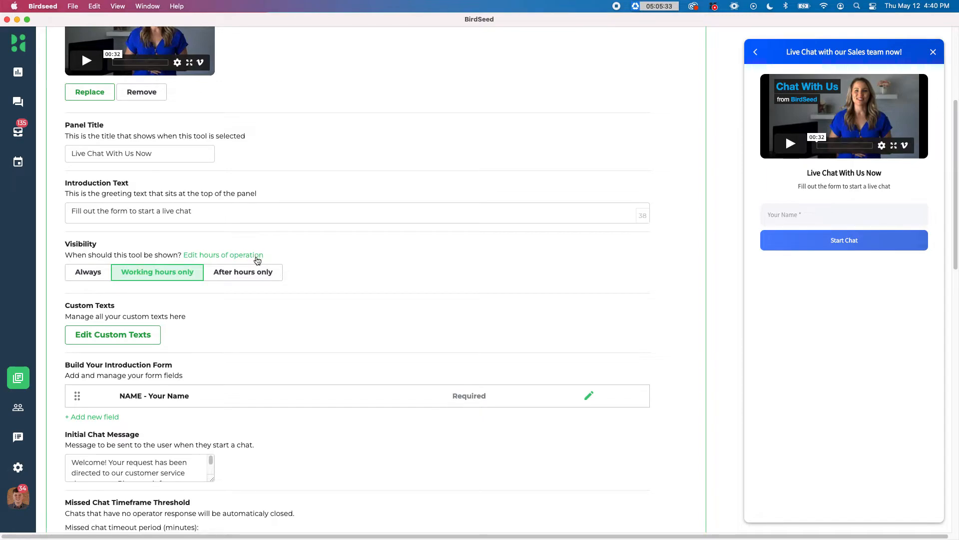
scroll(153, 368, "down", 3)
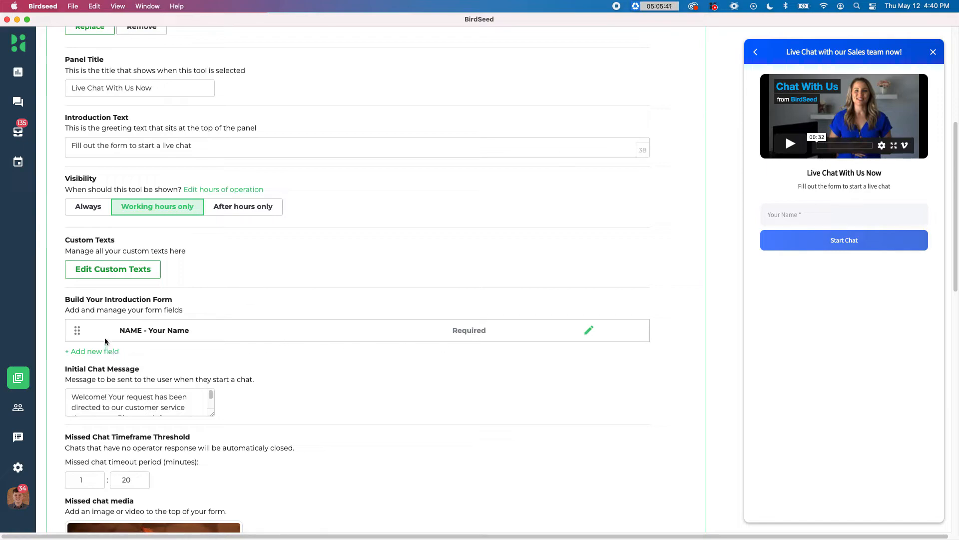
left_click(110, 352)
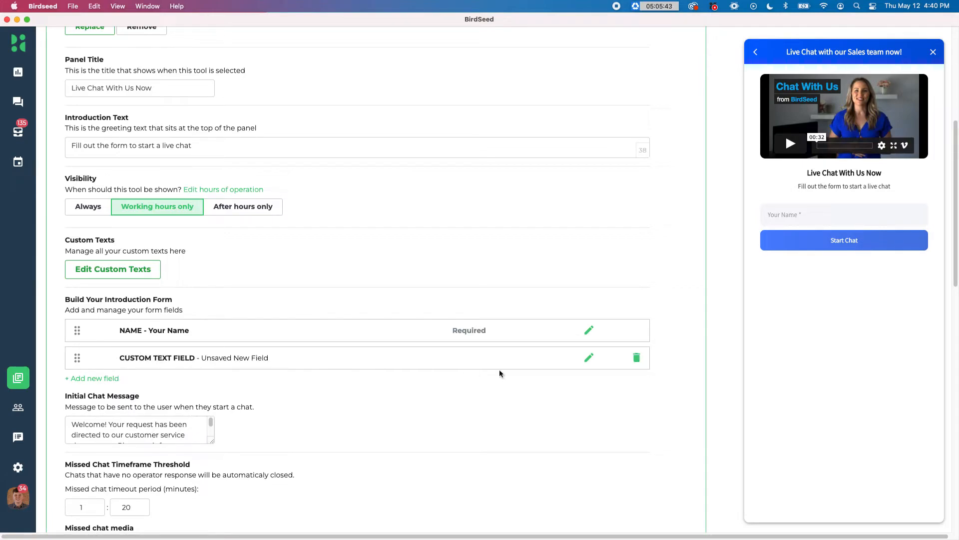
left_click(587, 358)
scroll(586, 357, "down", 6)
scroll(417, 202, "up", 2)
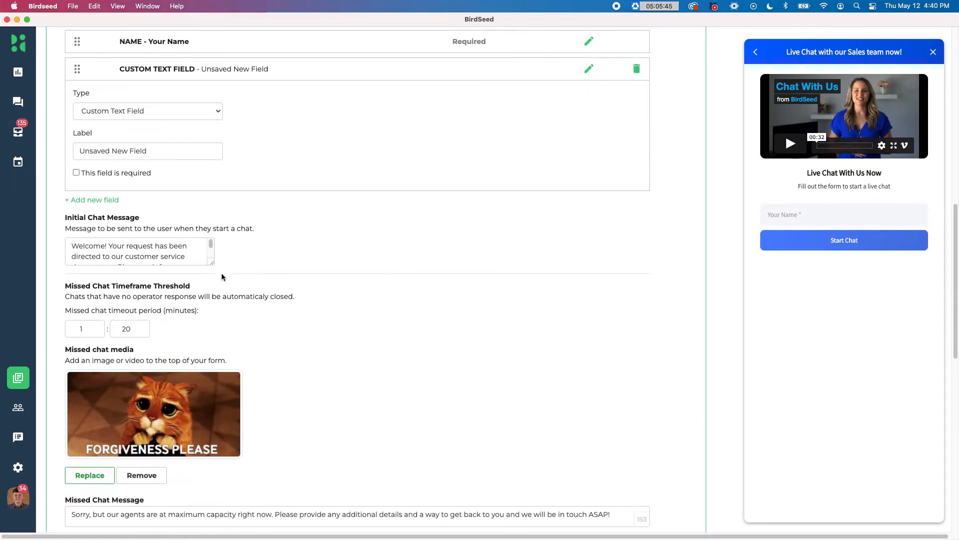
scroll(150, 225, "up", 2)
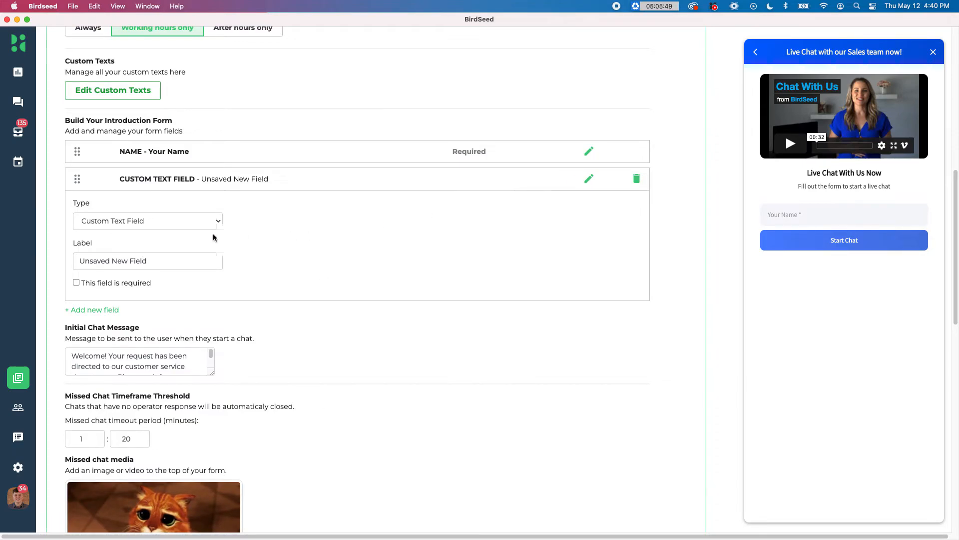
Make the new introduction form field a required Email field labelled "Email Address".
left_click(163, 227)
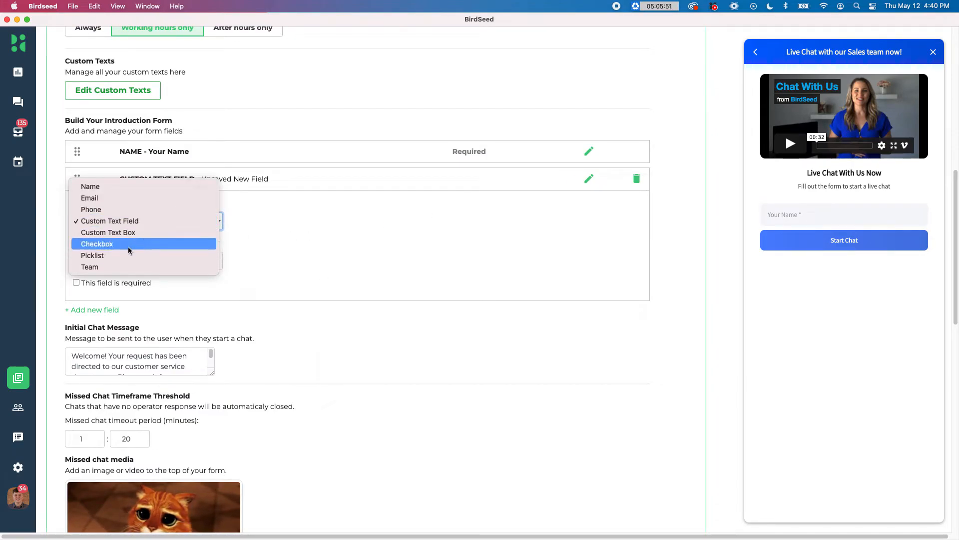
left_click(124, 198)
left_click(142, 259)
key("super+a")
type("Email Address")
left_click(79, 283)
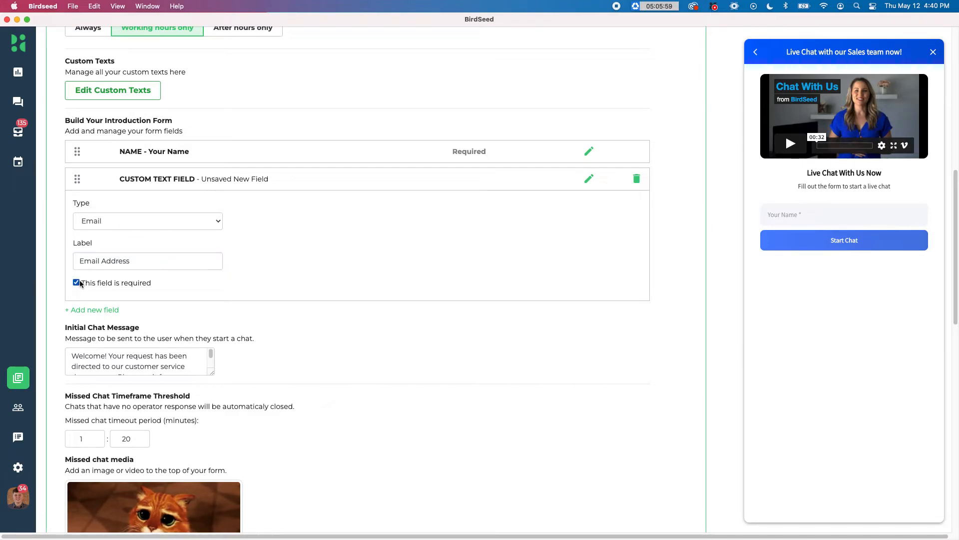
Add another field below the email field in the introduction form and set its type to Picklist.
left_click(101, 311)
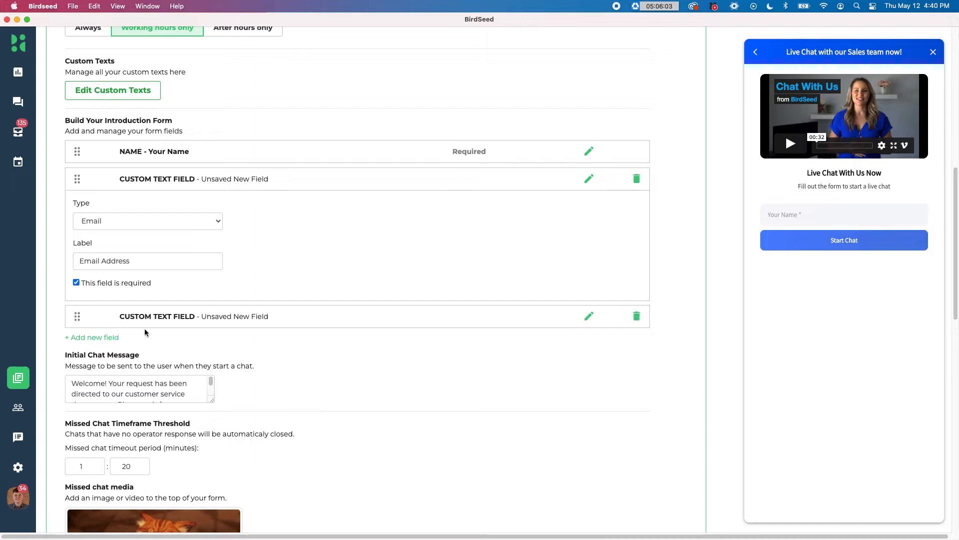
left_click(588, 318)
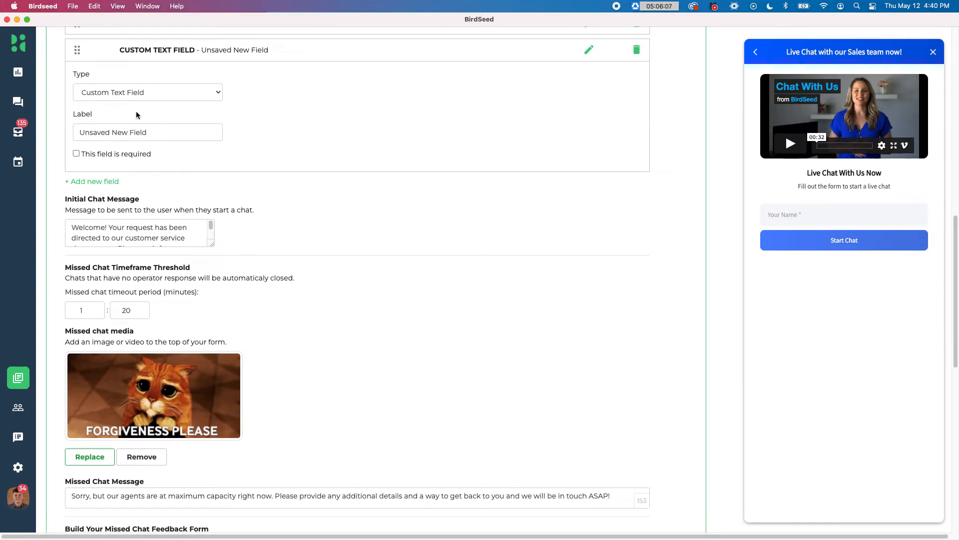
left_click(140, 93)
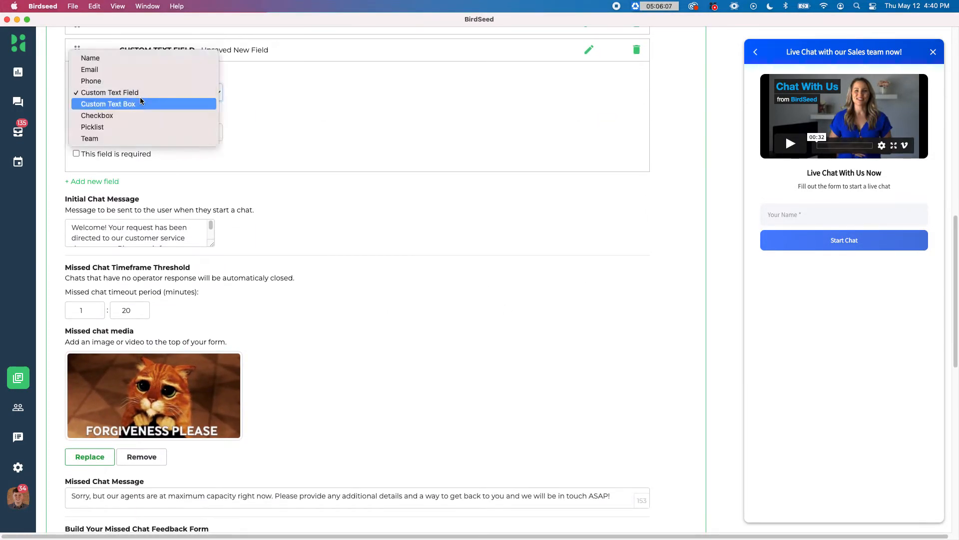
left_click(133, 128)
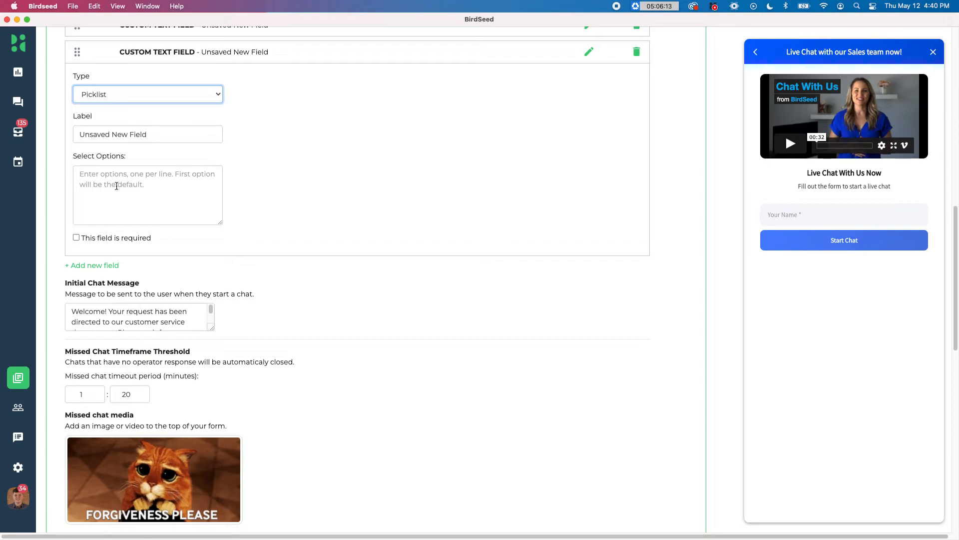
left_click(101, 177)
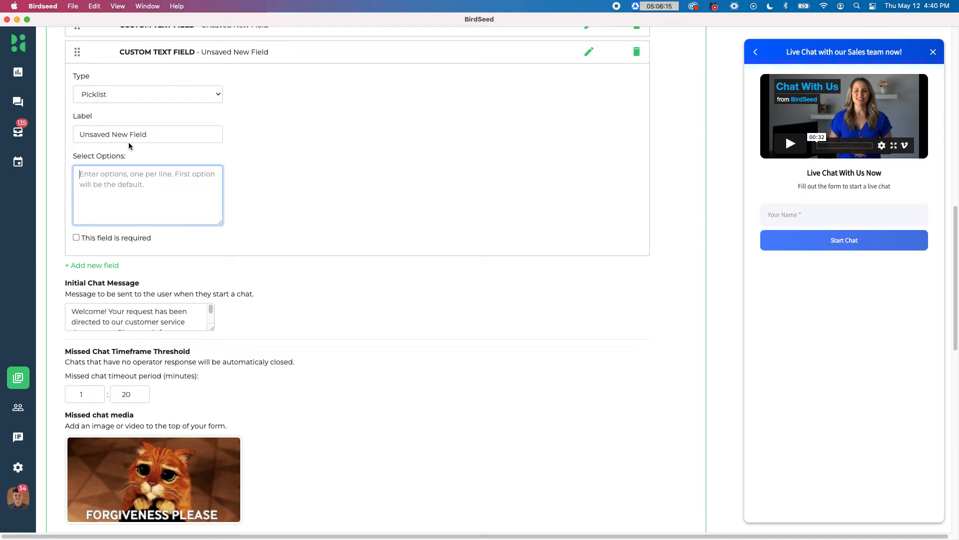
type("Doeyou ")
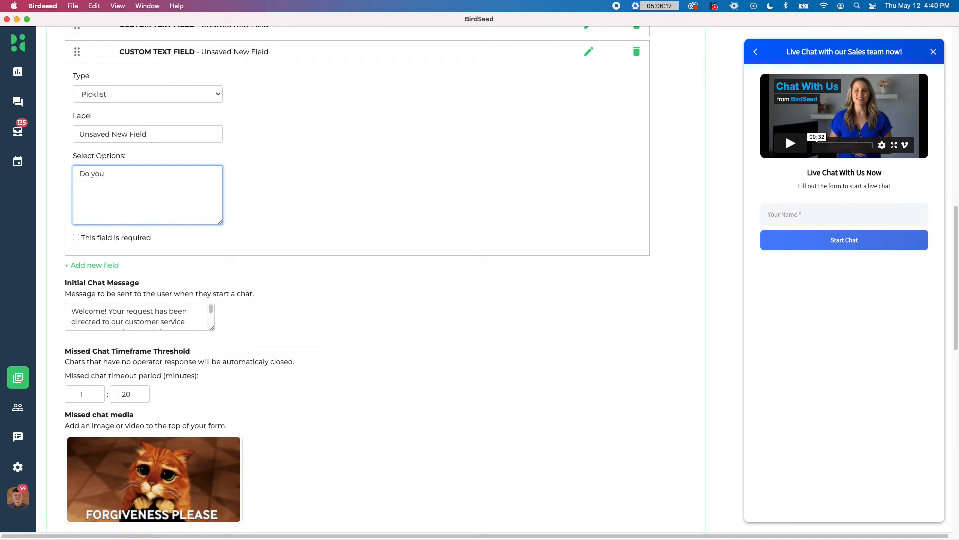
type("have birdseed?")
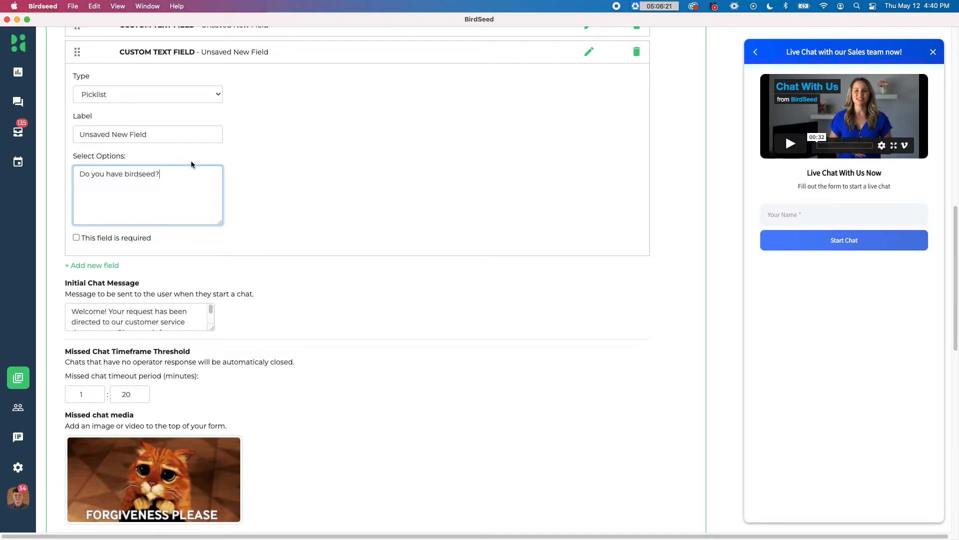
Label the picklist field "Do you like BirdSeed?".
triple_click(164, 133)
type("Do you like bir")
key("BackSpace")
key("BackSpace")
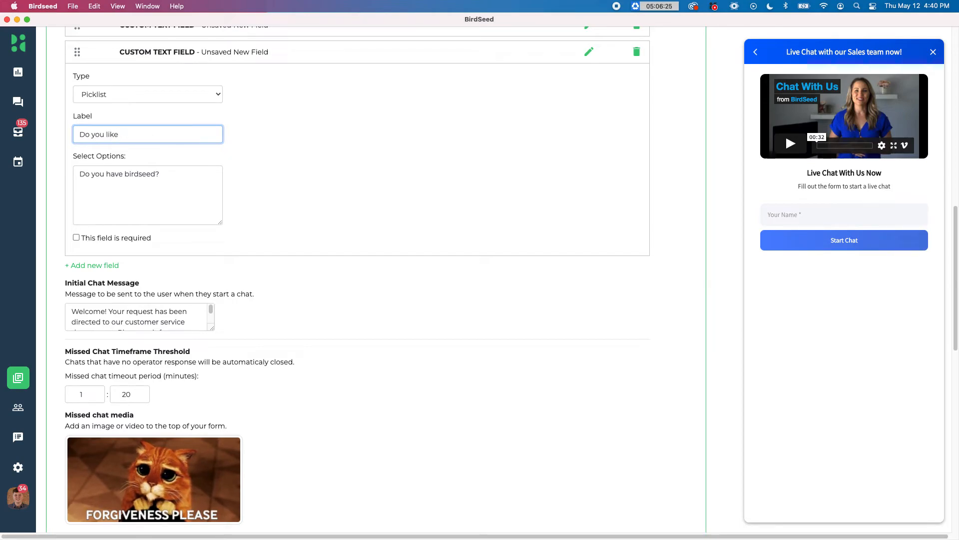
type("irdSeed?")
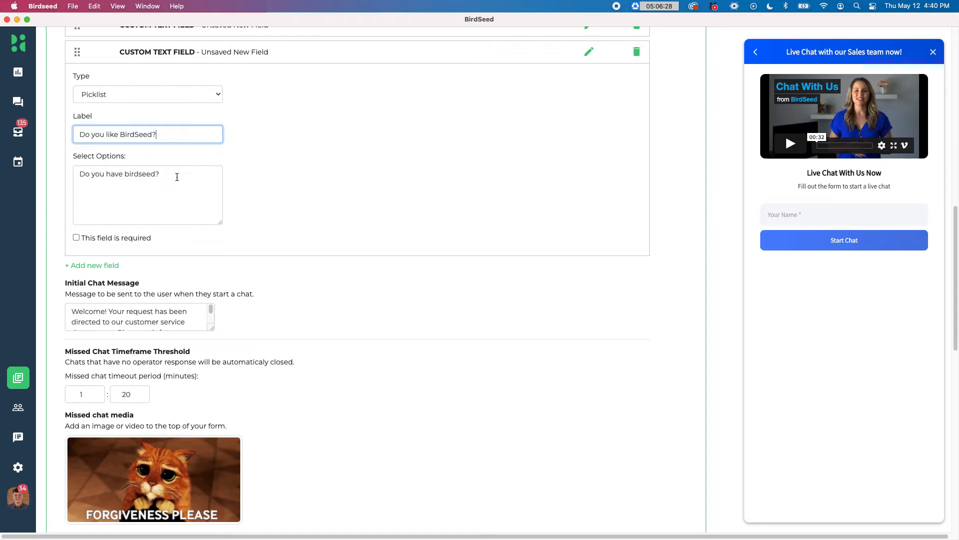
Set the picklist's options to "Yes" and "No" on separate lines and make the field required.
triple_click(177, 177)
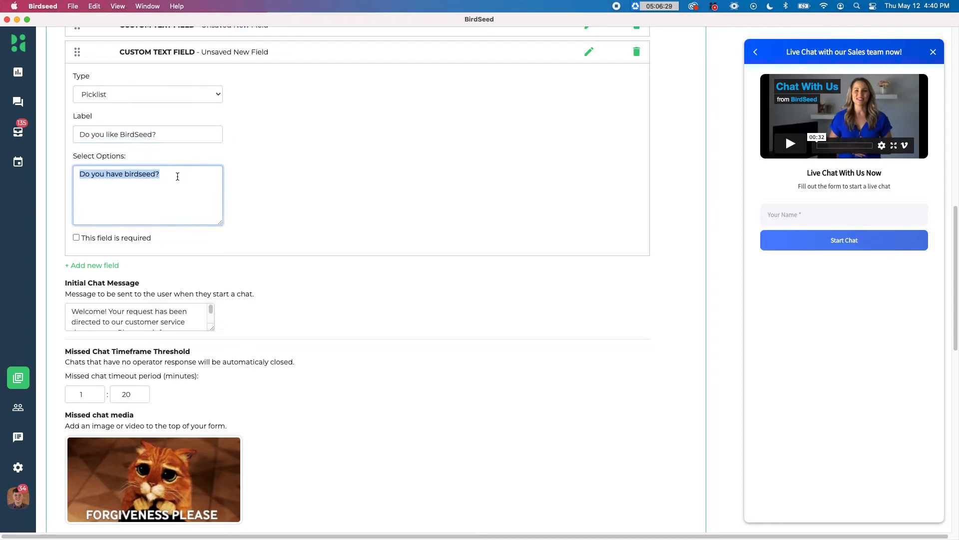
type("Yes")
key("Return")
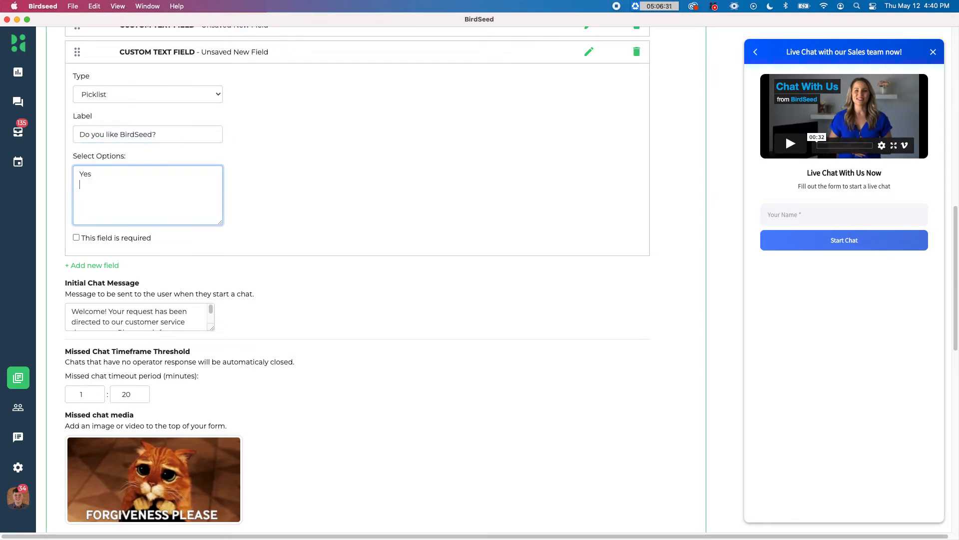
type("No")
left_click(76, 238)
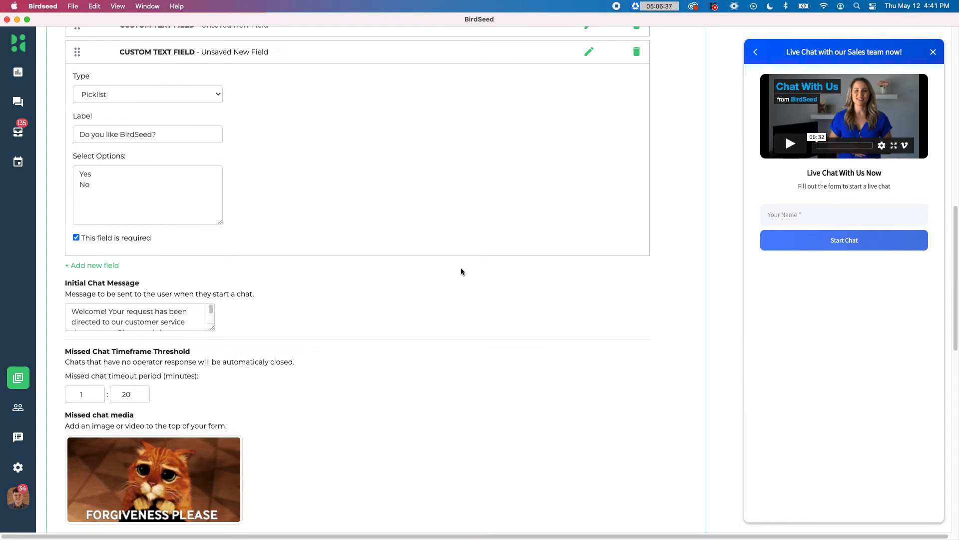
Save the Live Chat tool's changes and open "Live Chat with our Sales team now!" in the engagement panel preview.
scroll(430, 219, "up", 15)
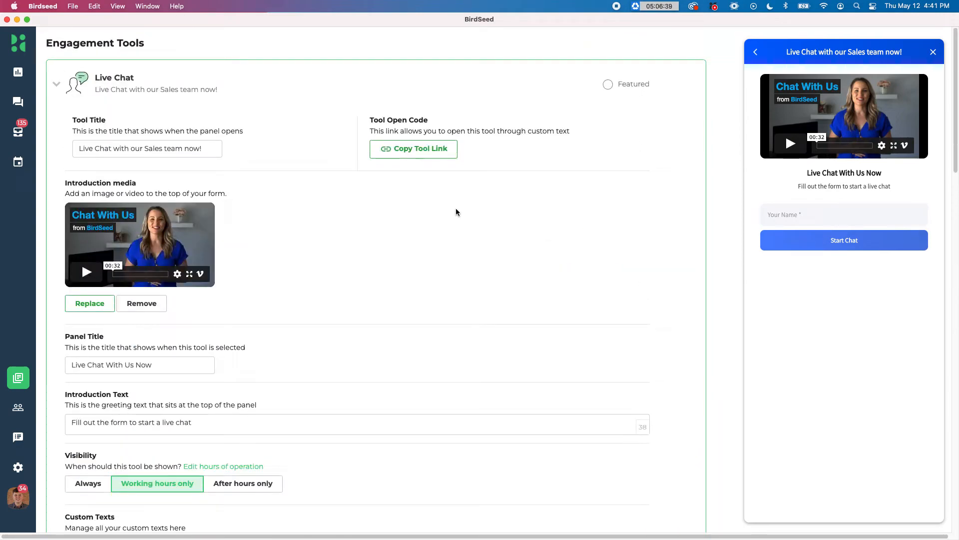
scroll(456, 212, "down", 15)
left_click(71, 508)
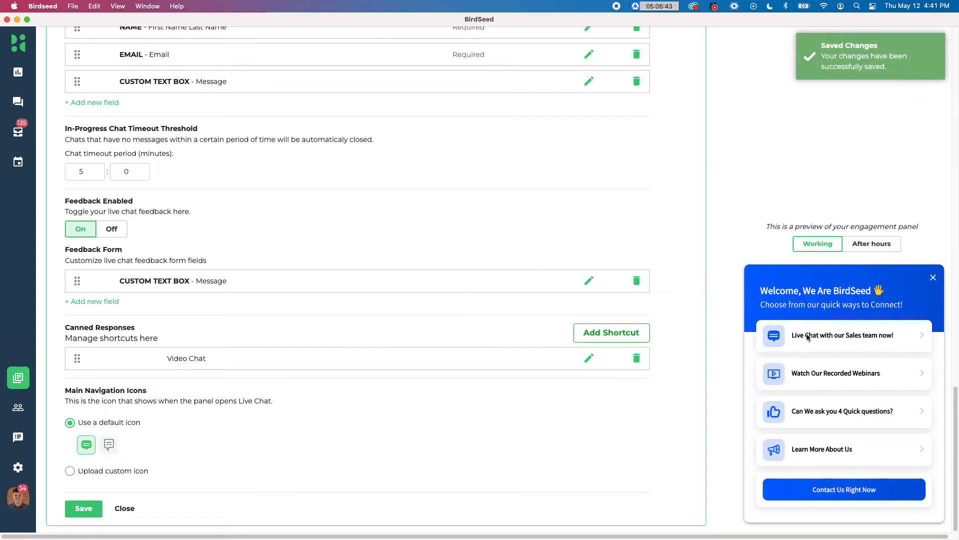
left_click(807, 336)
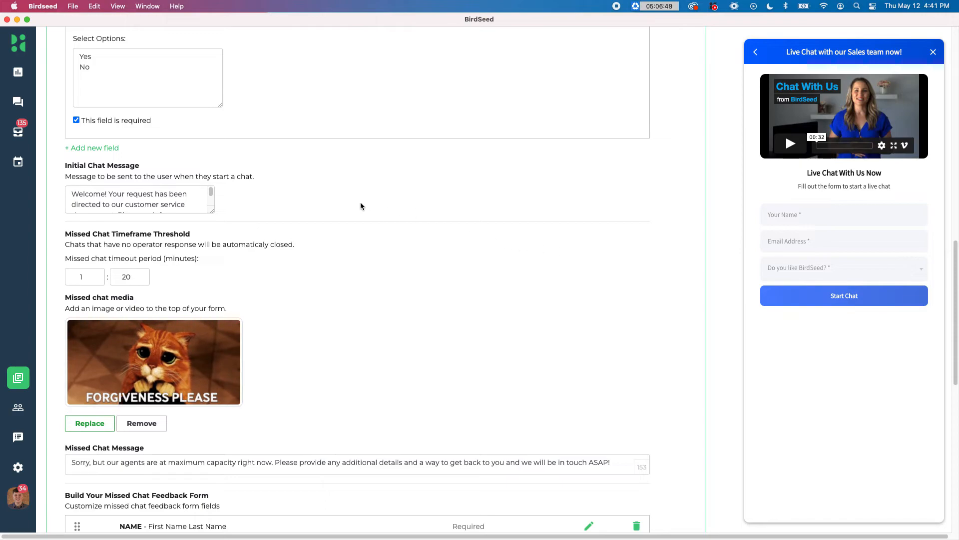
Delete the "Do you like BirdSeed?" picklist field and the Email Address field from the introduction form, confirming both deletions.
scroll(361, 202, "up", 5)
left_click(642, 165)
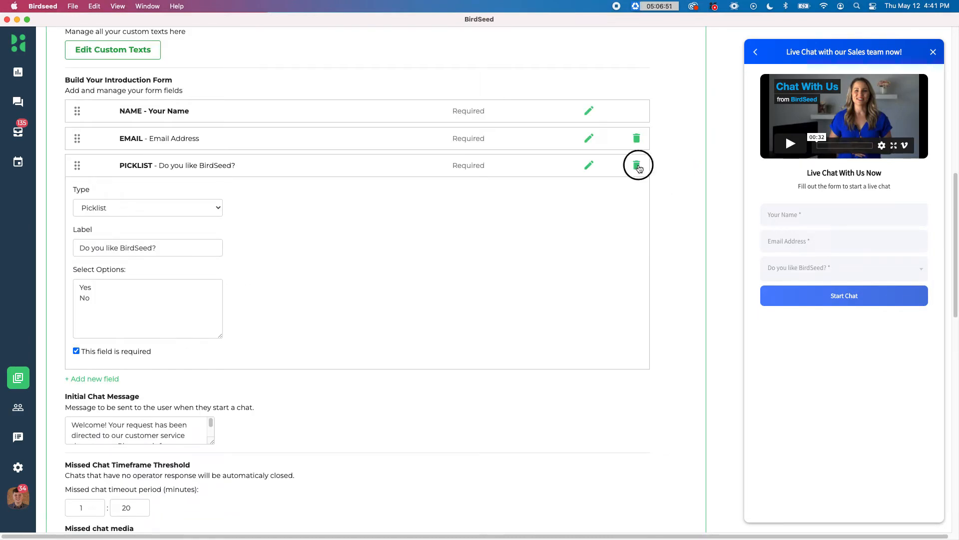
left_click(451, 344)
scroll(605, 160, "up", 3)
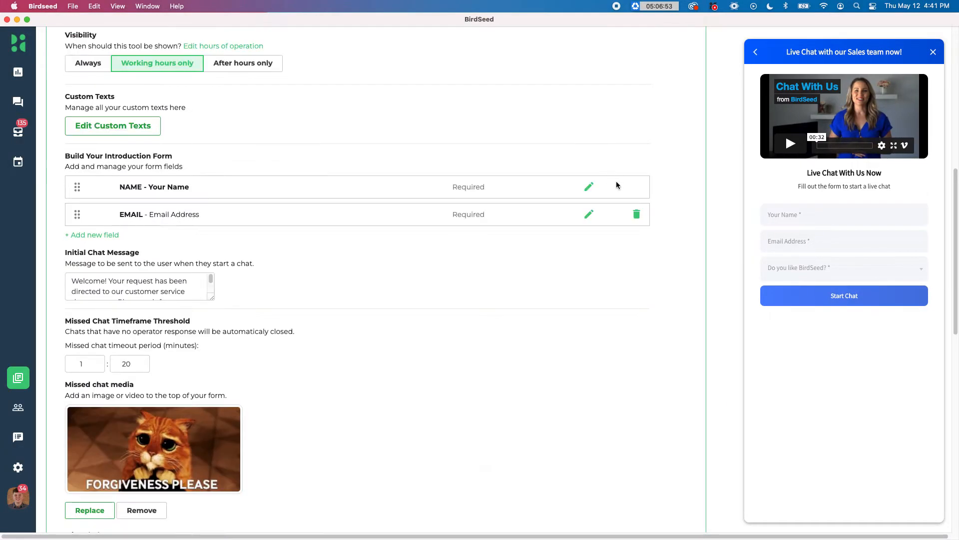
left_click(636, 215)
left_click(434, 348)
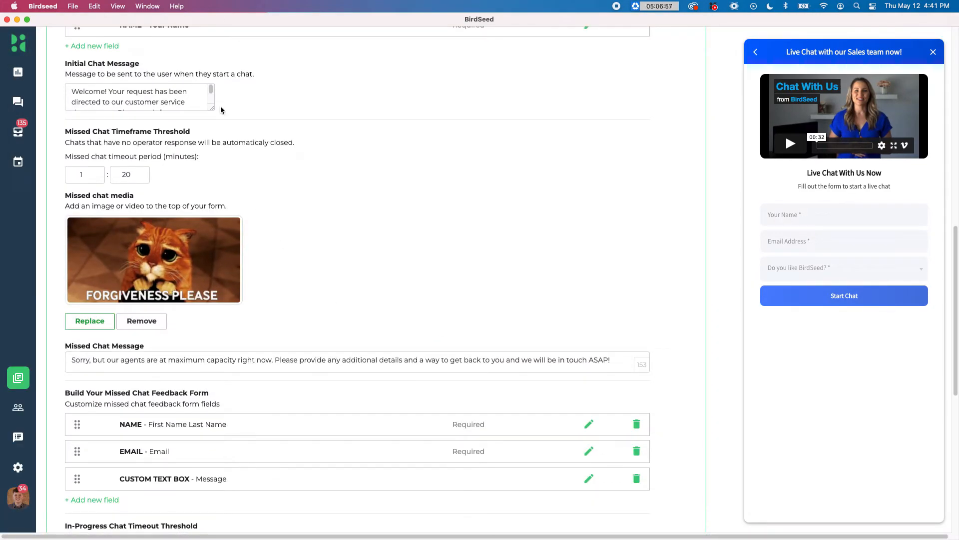
Enlarge the Initial Chat Message box to show its full text and view the replacement options for the missed chat media.
left_click_drag(212, 107, 213, 181)
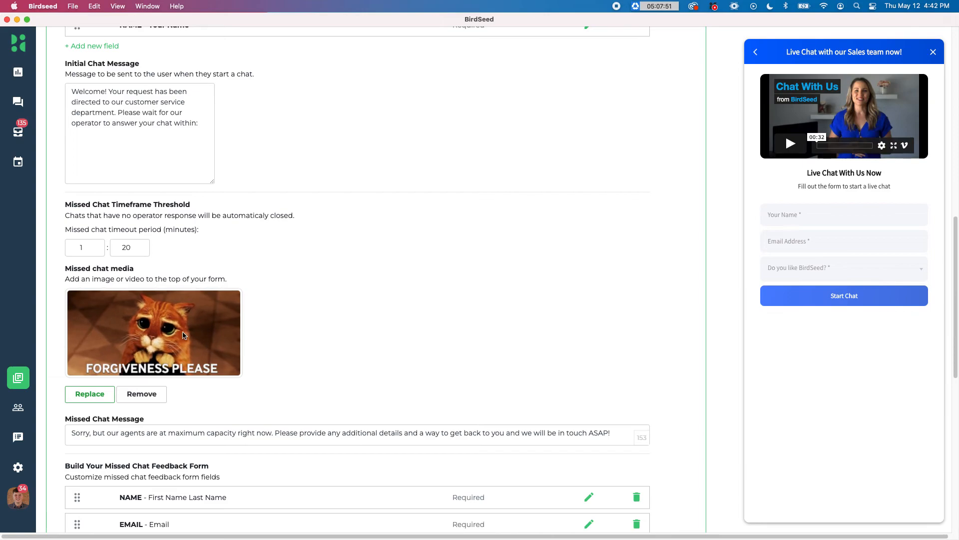
left_click(104, 394)
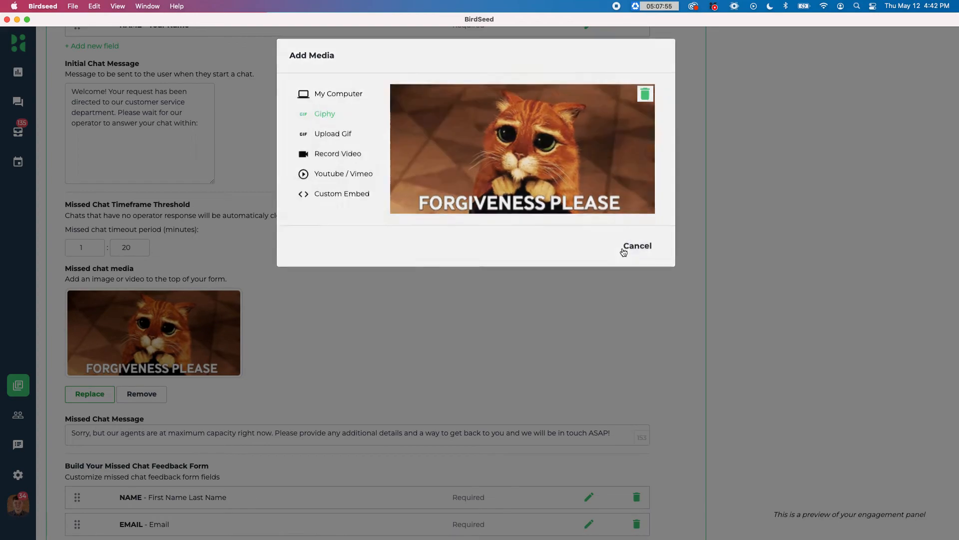
left_click(624, 251)
Add a new field to the missed chat feedback form and delete it again.
scroll(229, 261, "down", 1)
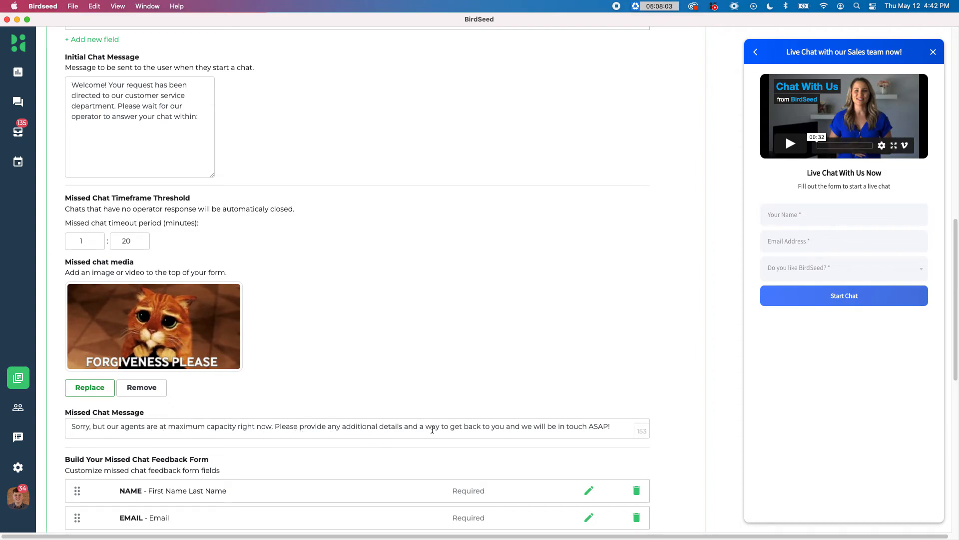
scroll(472, 368, "down", 3)
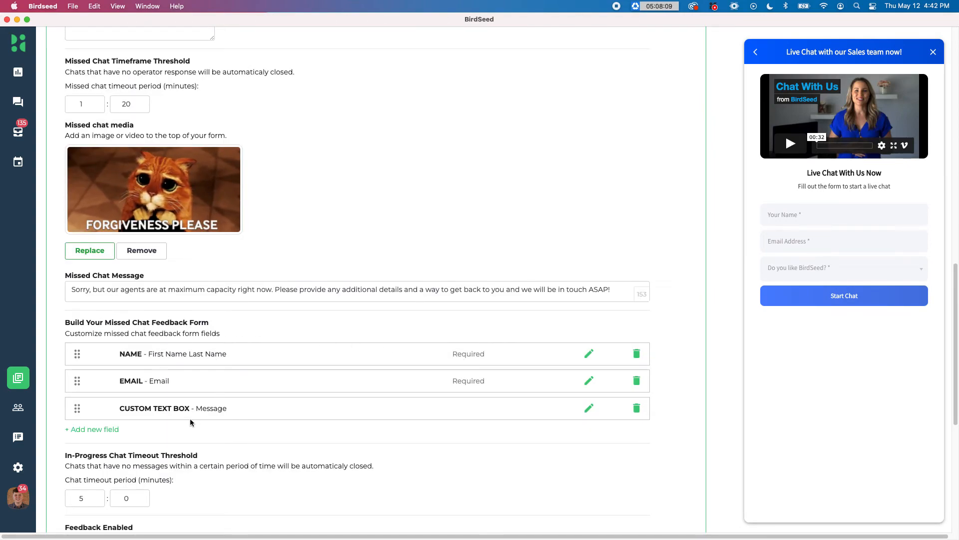
left_click(89, 429)
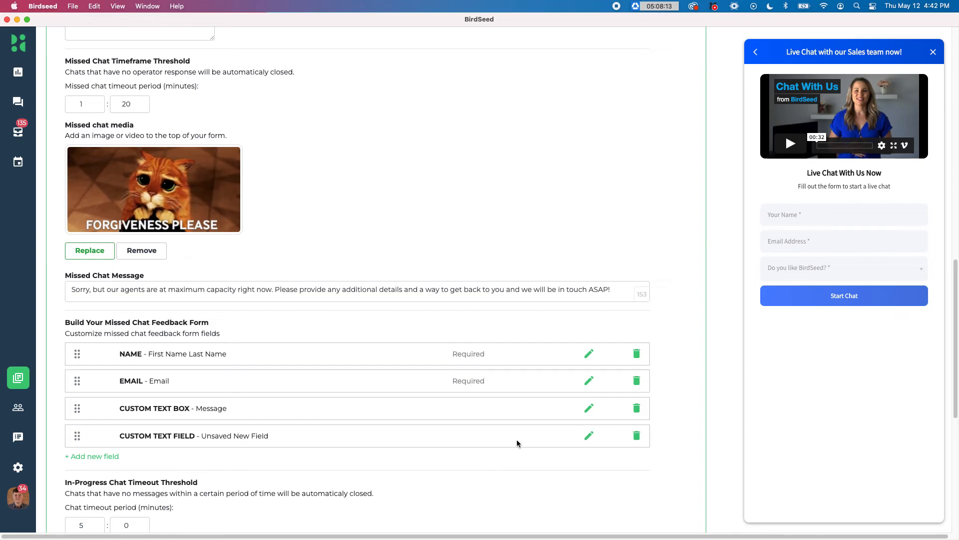
left_click(636, 435)
scroll(556, 431, "down", 8)
left_click(447, 347)
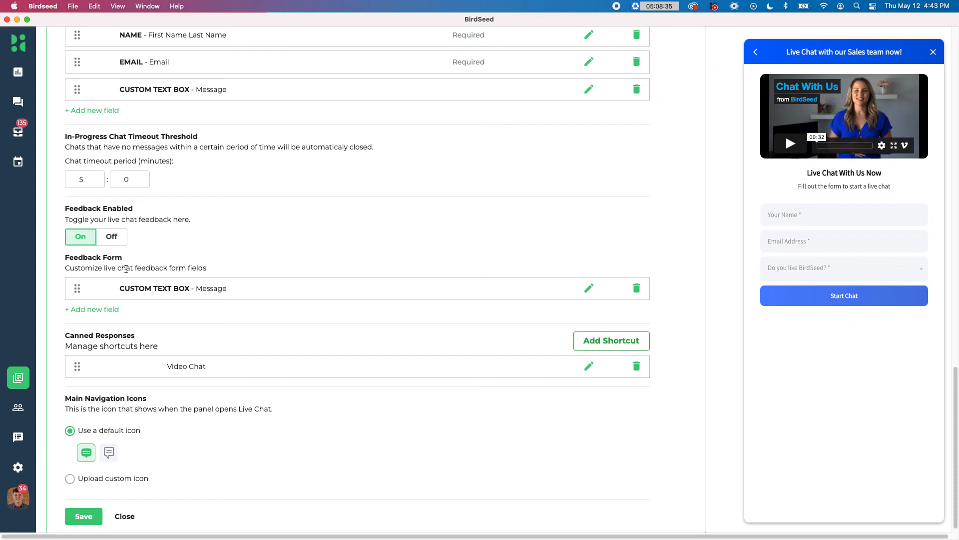
View the title, keyword and content of the "Video Chat" canned response without editing it.
scroll(125, 268, "down", 1)
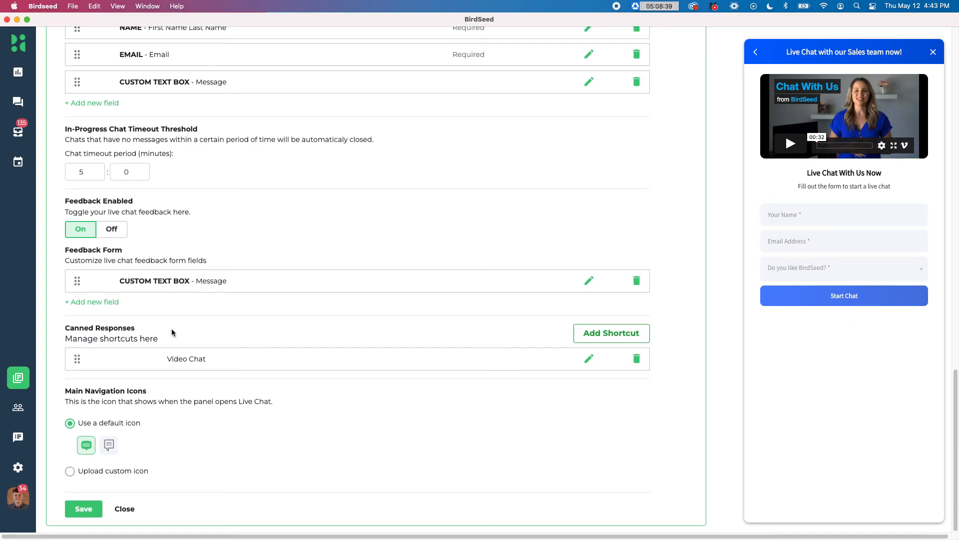
left_click(588, 360)
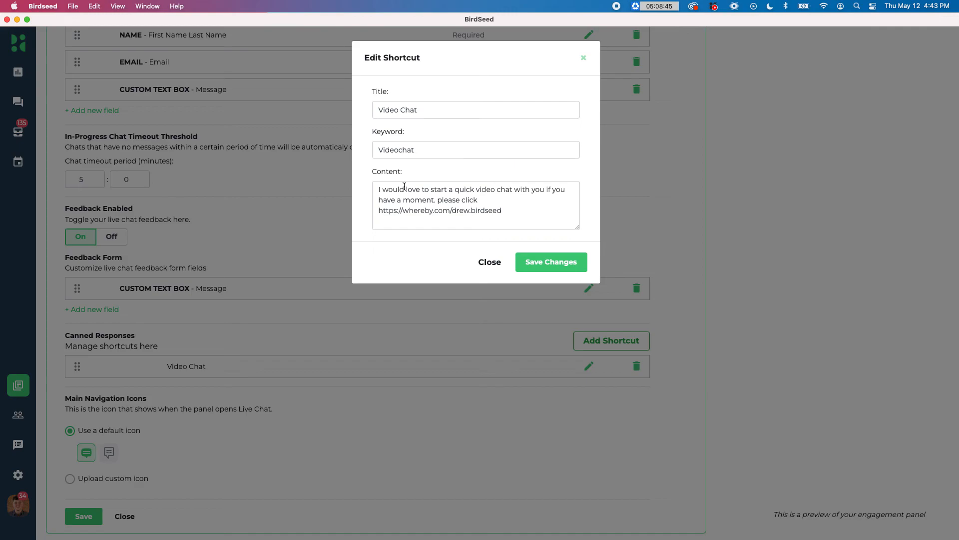
left_click(490, 262)
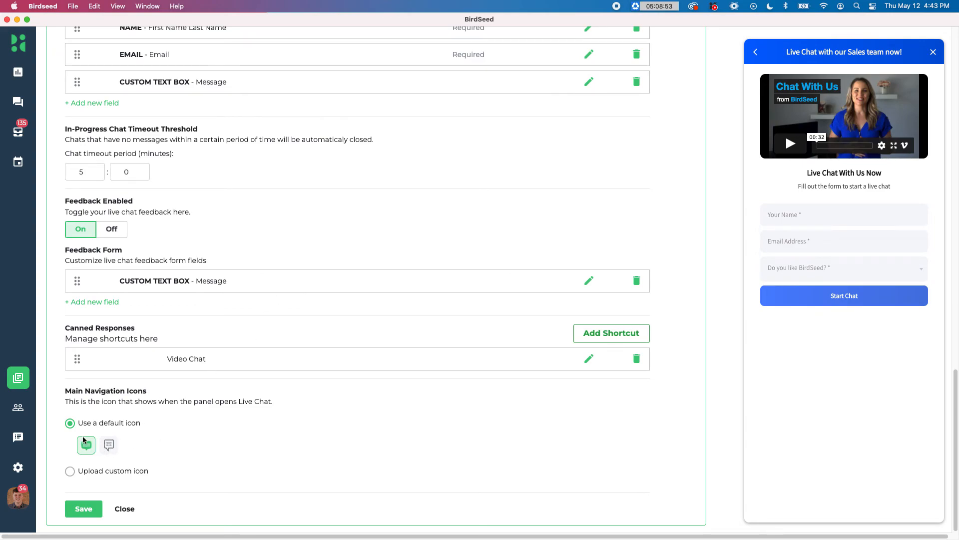
Try to upload a custom main navigation icon from the computer.
left_click(70, 471)
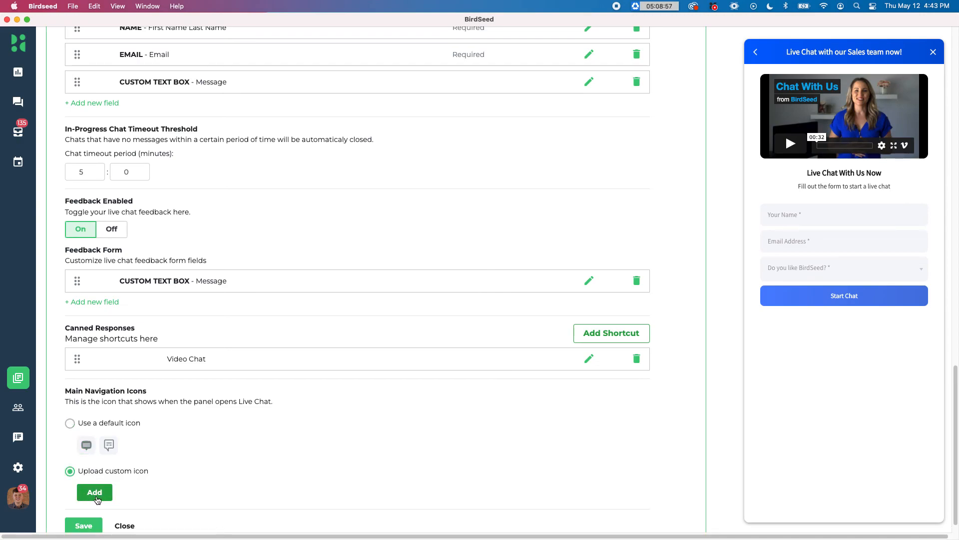
left_click(95, 492)
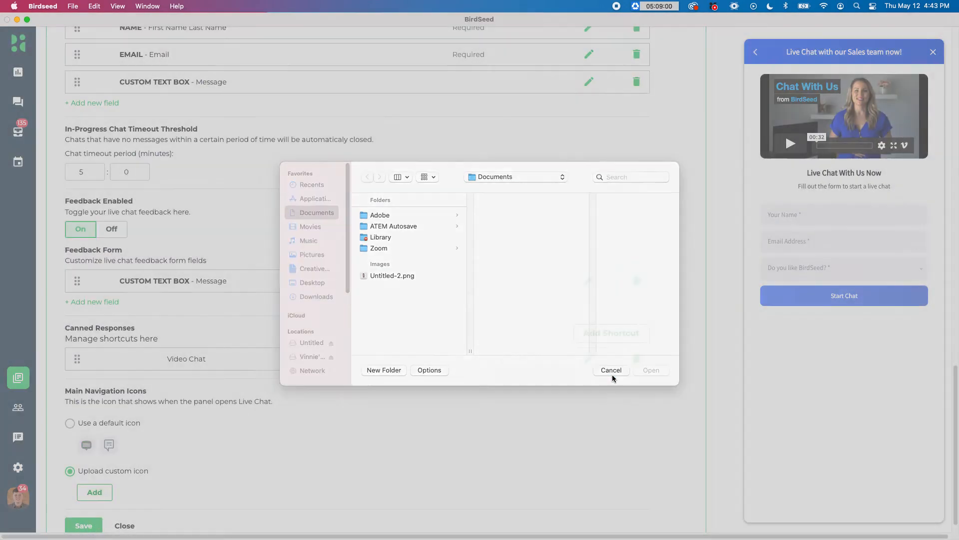
left_click(612, 374)
Use the filled speech bubble default icon as the main navigation icon and save the Live Chat tool's changes.
left_click(70, 423)
left_click(87, 445)
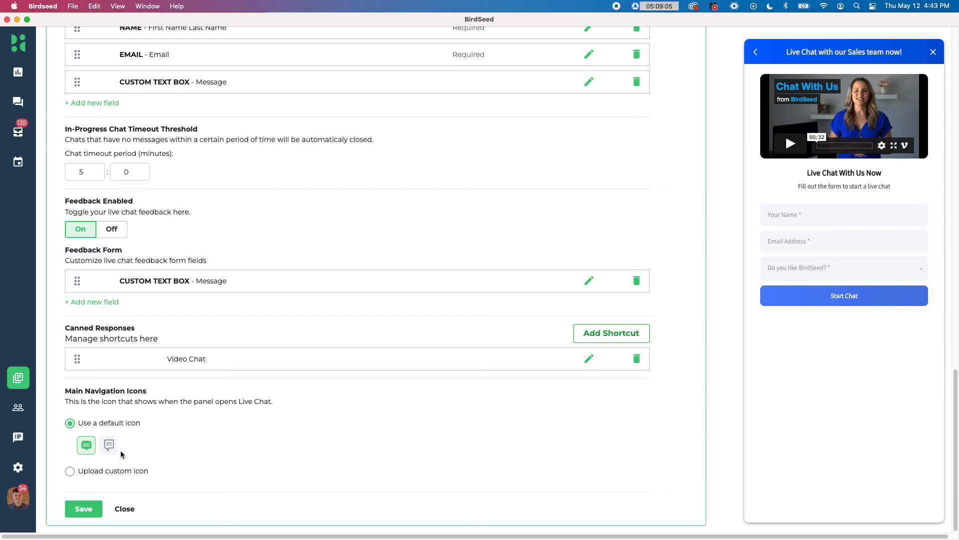
left_click(106, 447)
left_click(87, 446)
left_click(90, 509)
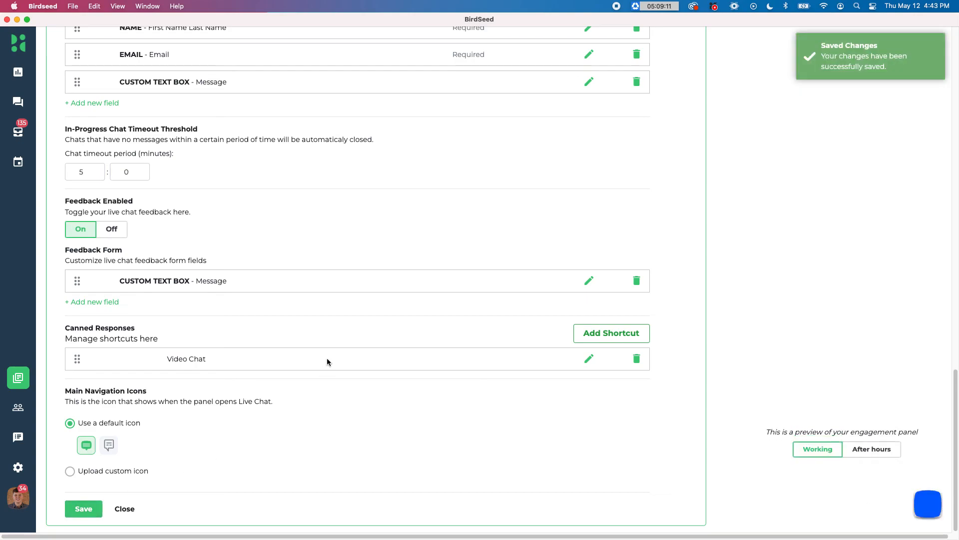
Review the saved Live Chat settings, including the introduction media, panel title, visibility and introduction form, alongside the engagement panel preview.
scroll(326, 358, "up", 8)
scroll(330, 359, "up", 10)
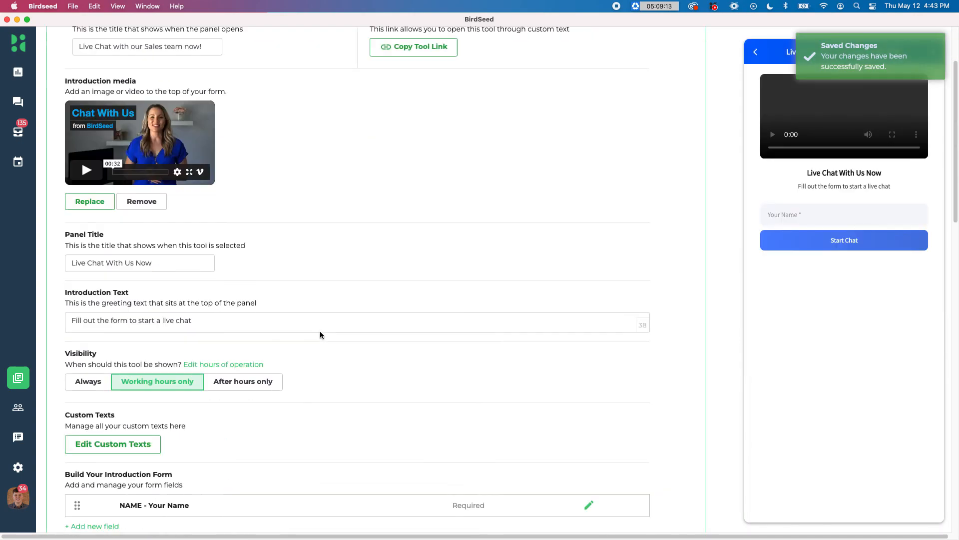
scroll(319, 332, "down", 8)
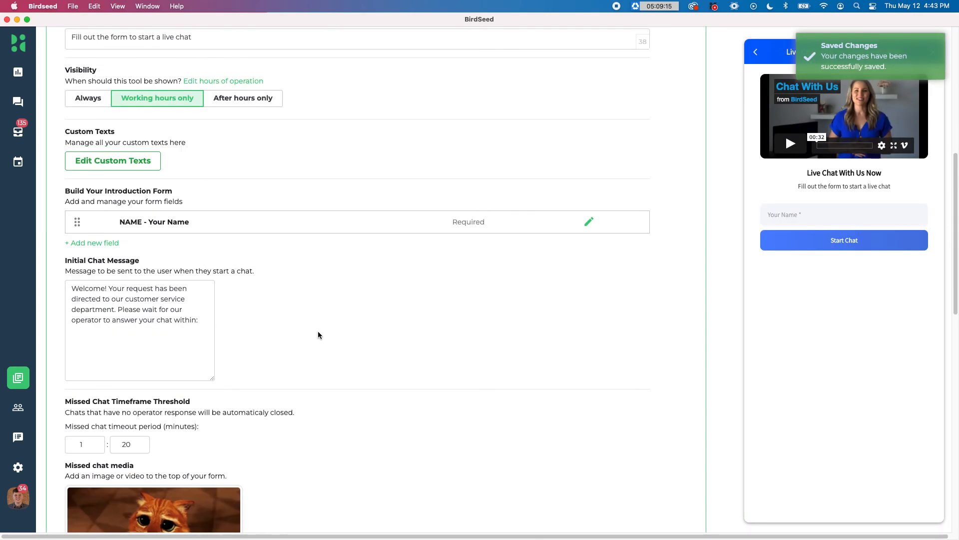
scroll(310, 329, "up", 8)
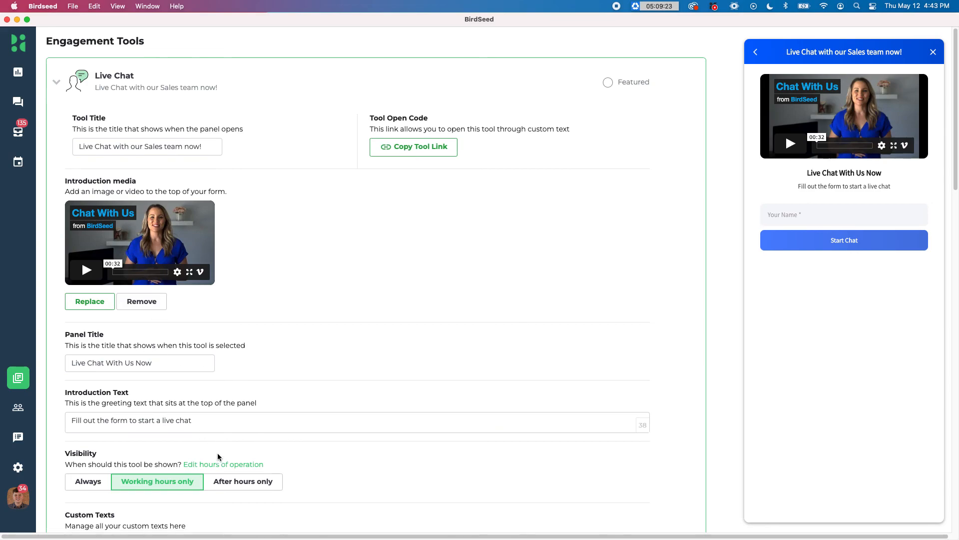
scroll(165, 380, "down", 5)
scroll(115, 314, "up", 2)
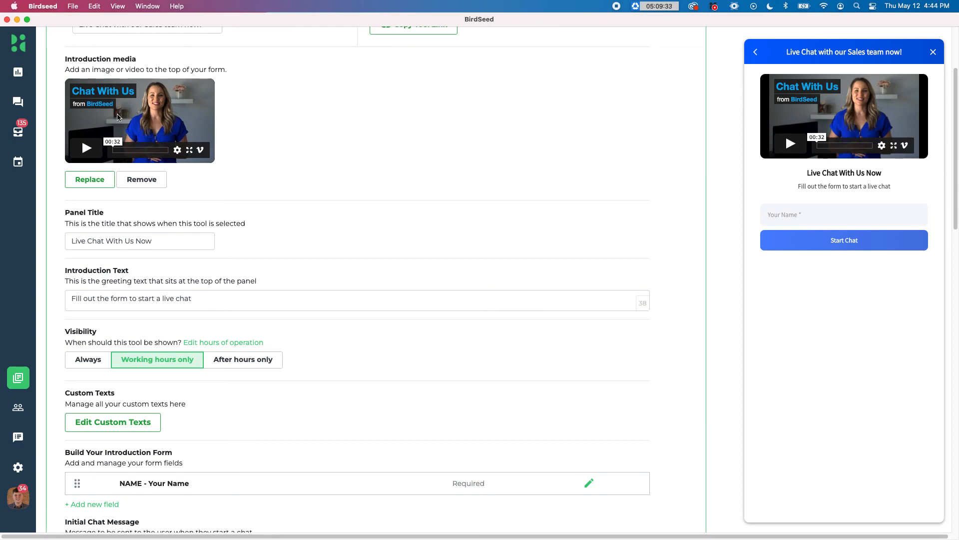
scroll(398, 260, "up", 3)
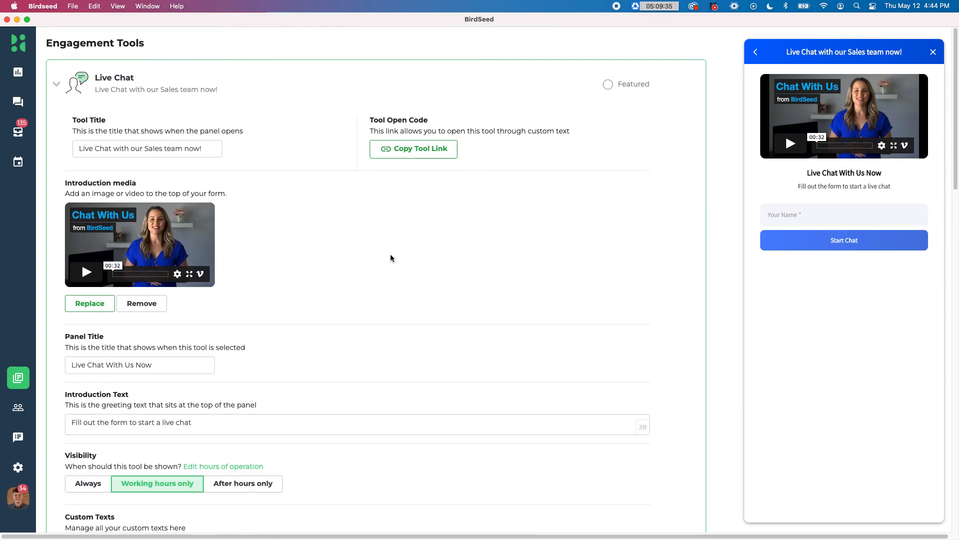